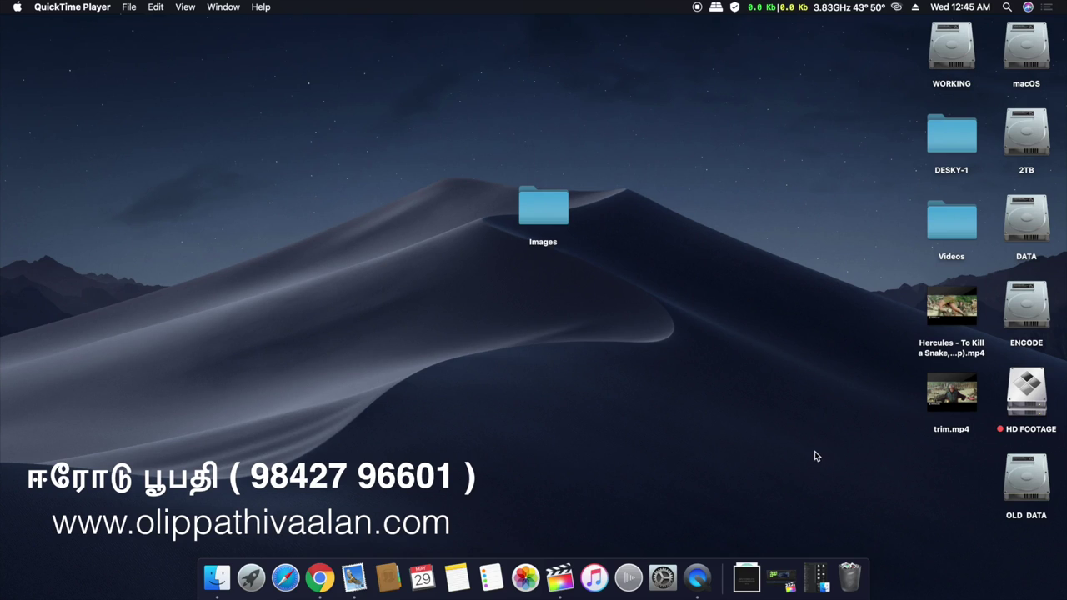
Launch the Screenshot utility, try the entire screen, window and selected portion capture modes, and close it without capturing
{"action": "left_click", "coordinate": [251, 577]}
{"action": "left_click", "coordinate": [385, 407]}
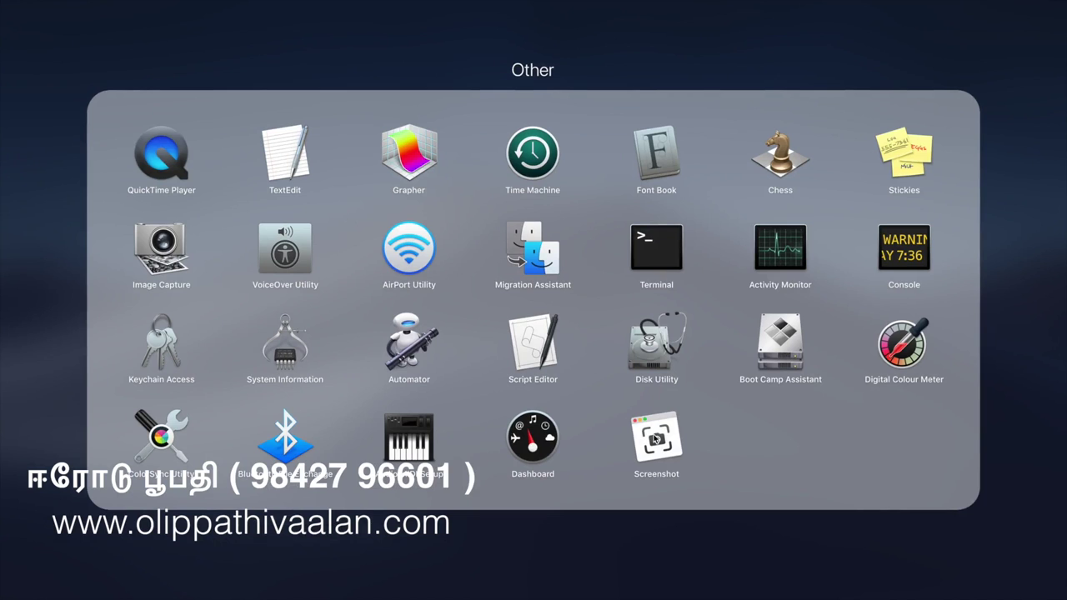
{"action": "left_click", "coordinate": [655, 439]}
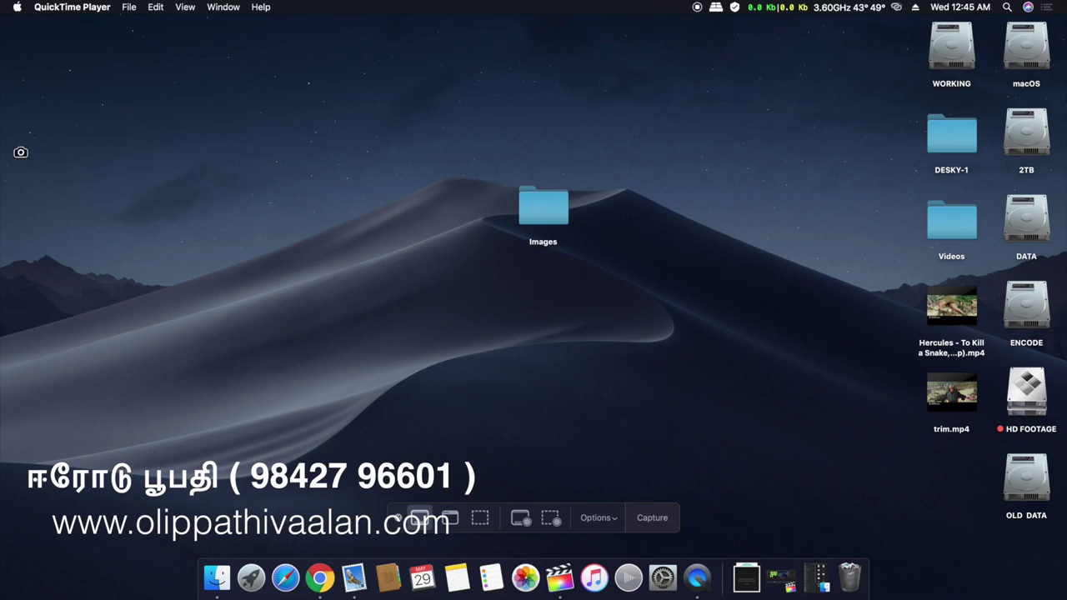
{"action": "left_click", "coordinate": [451, 520]}
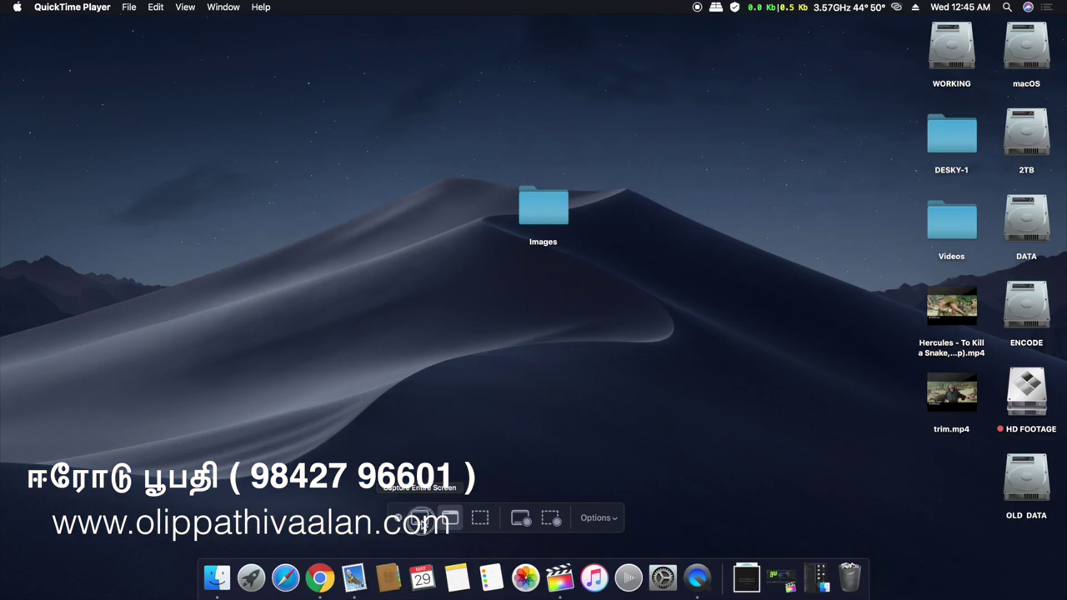
{"action": "left_click", "coordinate": [423, 523]}
{"action": "left_click", "coordinate": [480, 518]}
{"action": "left_click", "coordinate": [450, 519]}
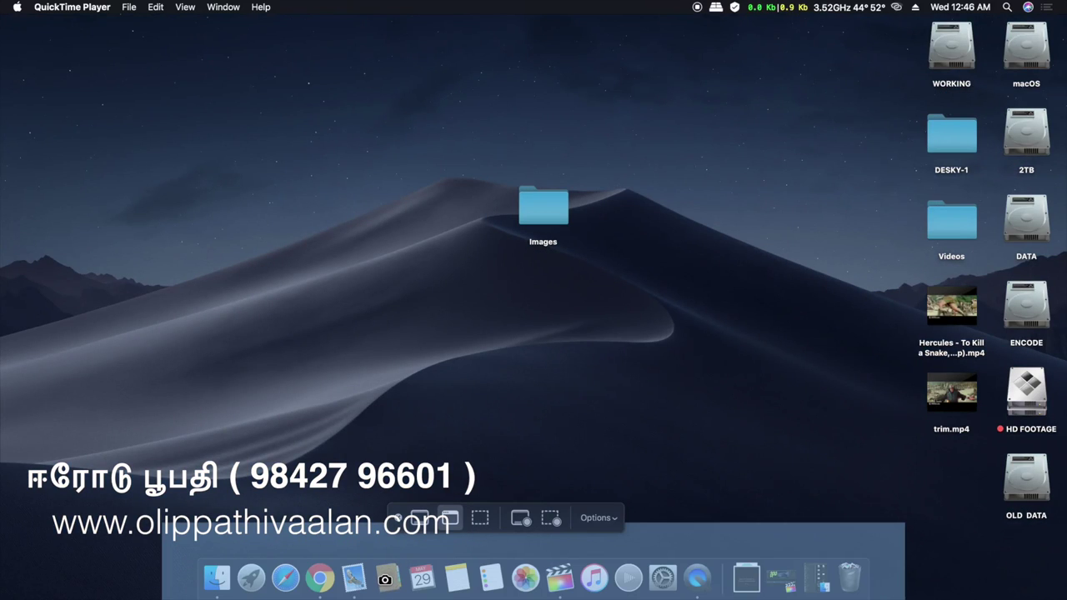
{"action": "key", "text": "Escape"}
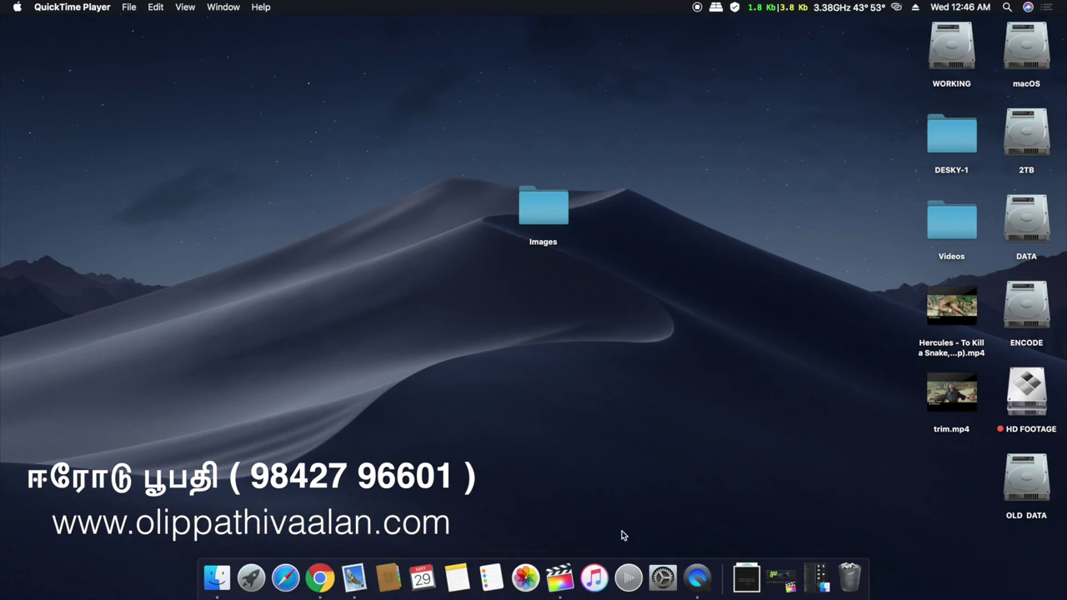
Open System Preferences, move its window to the desktop's upper-left area, and launch the Screenshot utility again
{"action": "left_click", "coordinate": [660, 577]}
{"action": "left_click_drag", "start_coordinate": [442, 131], "coordinate": [239, 59]}
{"action": "left_click", "coordinate": [251, 578]}
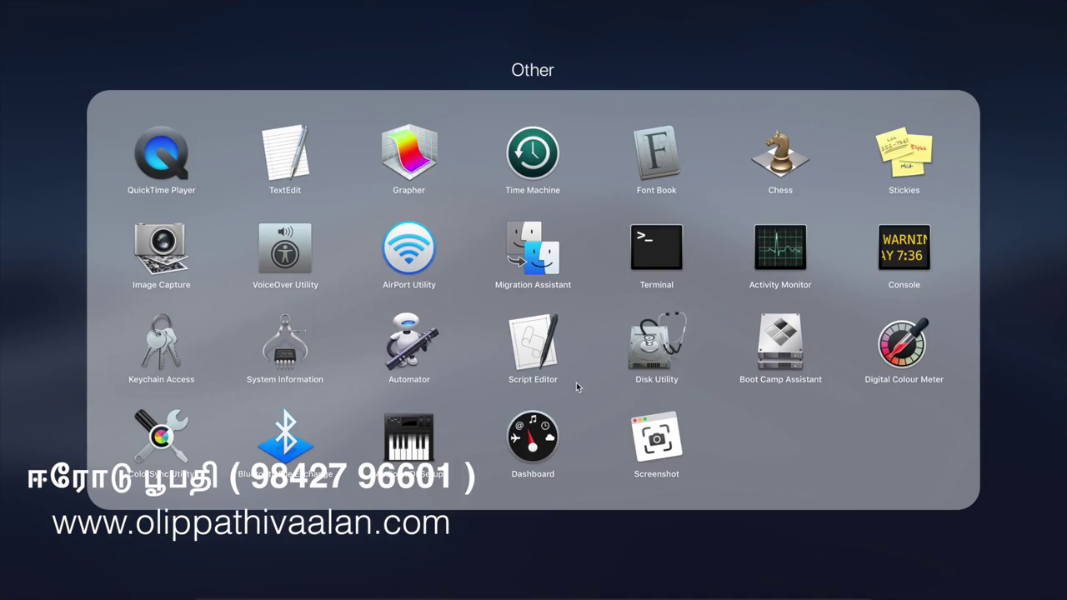
{"action": "left_click", "coordinate": [650, 435]}
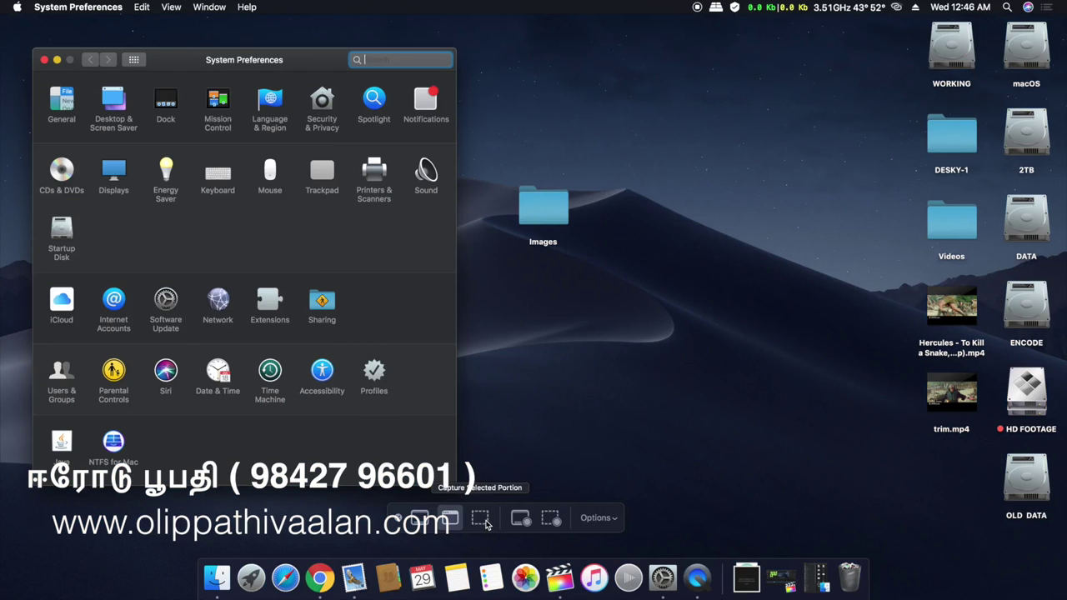
Choose Capture Selected Portion and narrow the selection area, moving it over the System Preferences window
{"action": "left_click", "coordinate": [486, 521]}
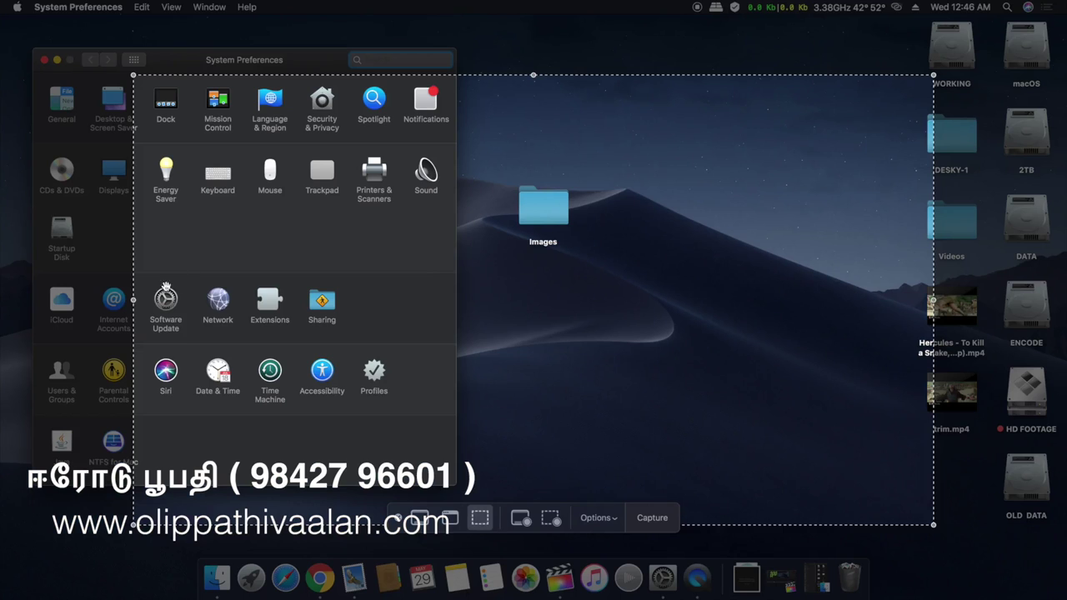
{"action": "left_click_drag", "start_coordinate": [133, 302], "coordinate": [608, 300]}
{"action": "left_click_drag", "start_coordinate": [741, 295], "coordinate": [281, 242]}
{"action": "left_click_drag", "start_coordinate": [136, 265], "coordinate": [69, 250]}
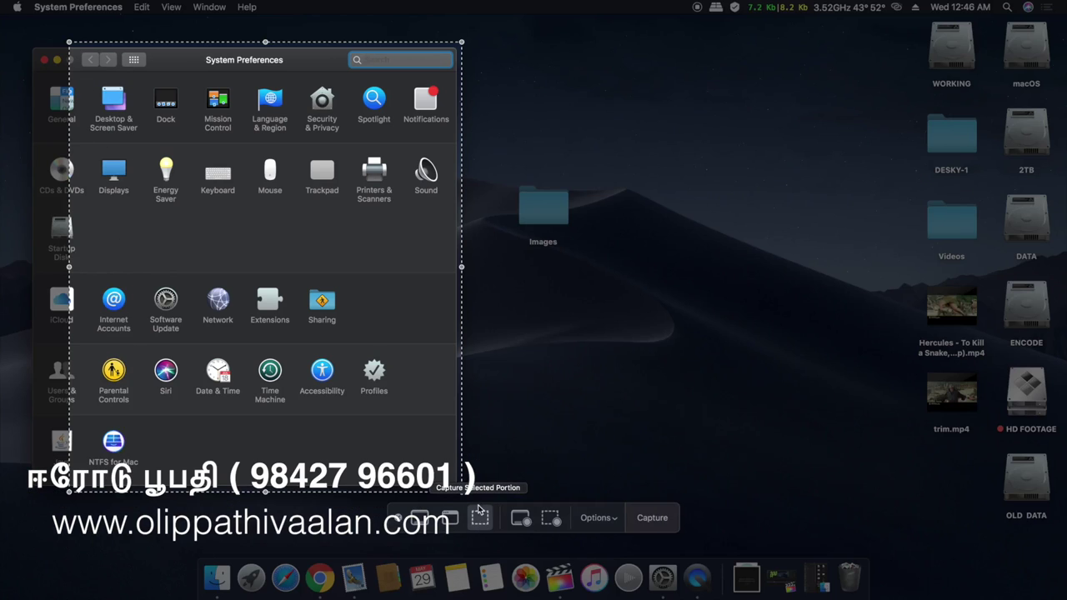
Choose Record Selected Portion, widen the area to the System Preferences window's edge, and move it onto the desktop around the Images folder
{"action": "left_click", "coordinate": [522, 519]}
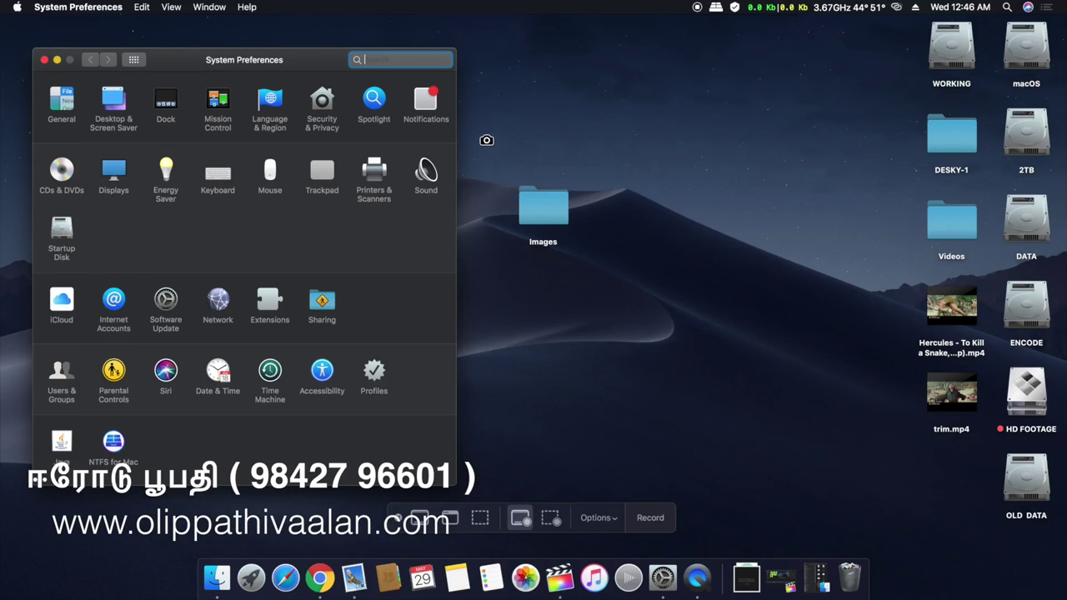
{"action": "left_click", "coordinate": [551, 520]}
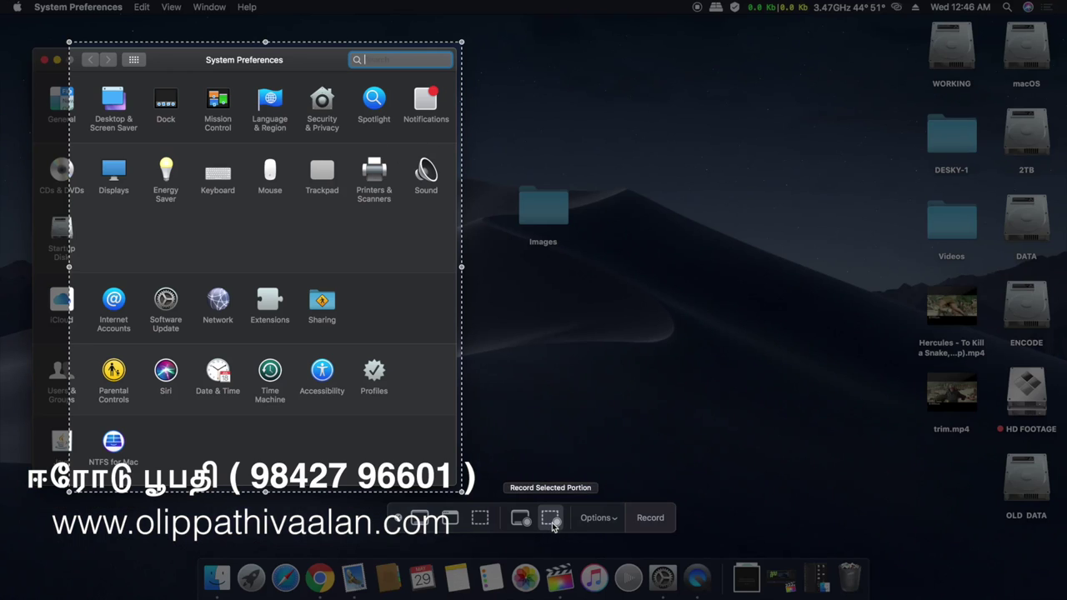
{"action": "left_click_drag", "start_coordinate": [73, 239], "coordinate": [33, 241]}
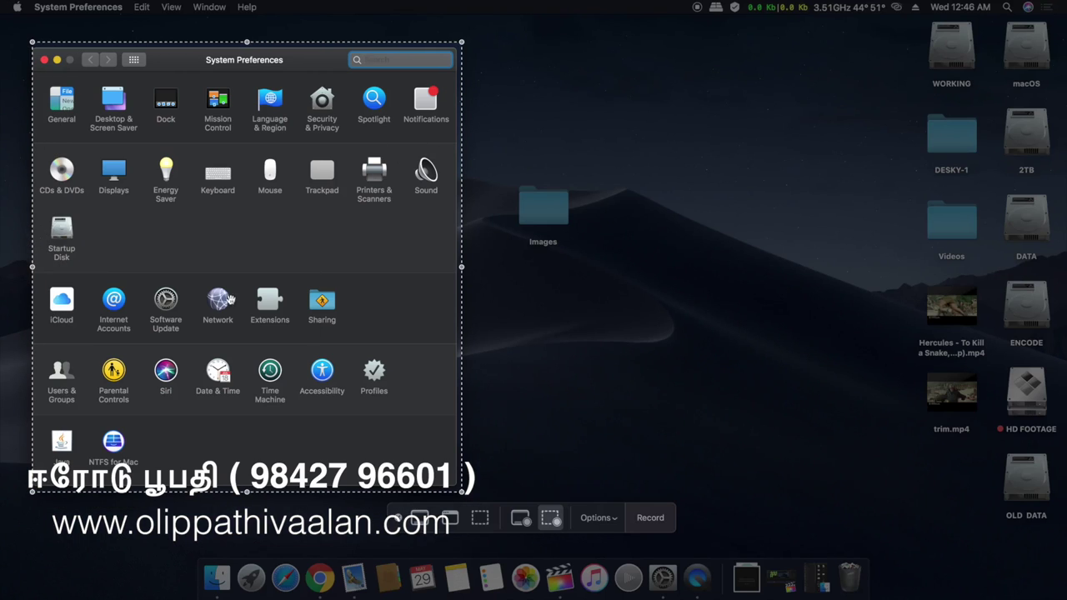
{"action": "left_click_drag", "start_coordinate": [340, 265], "coordinate": [658, 259]}
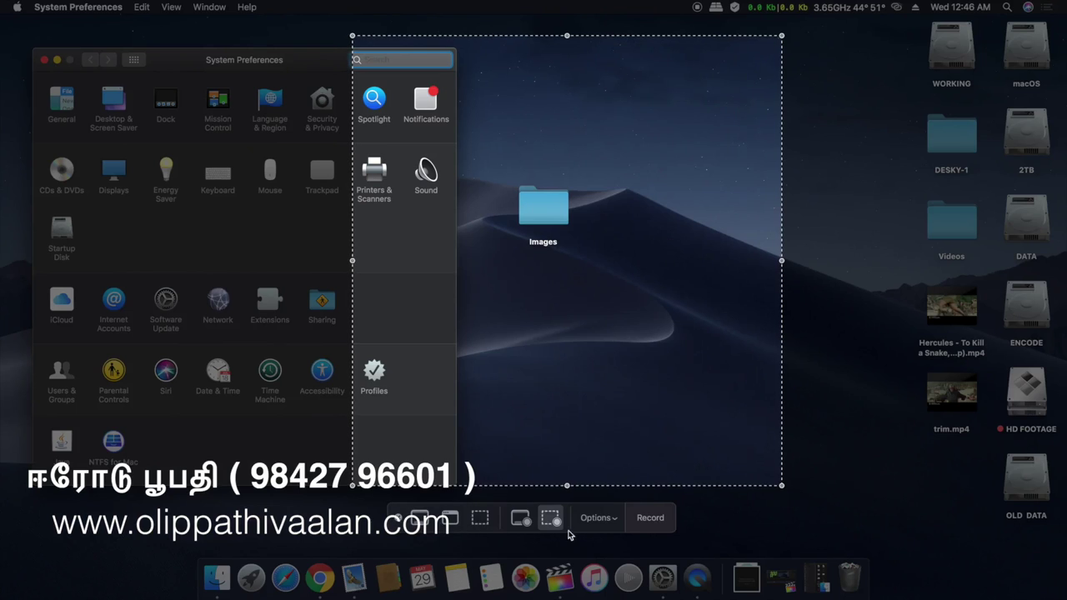
{"action": "left_click_drag", "start_coordinate": [574, 255], "coordinate": [703, 245]}
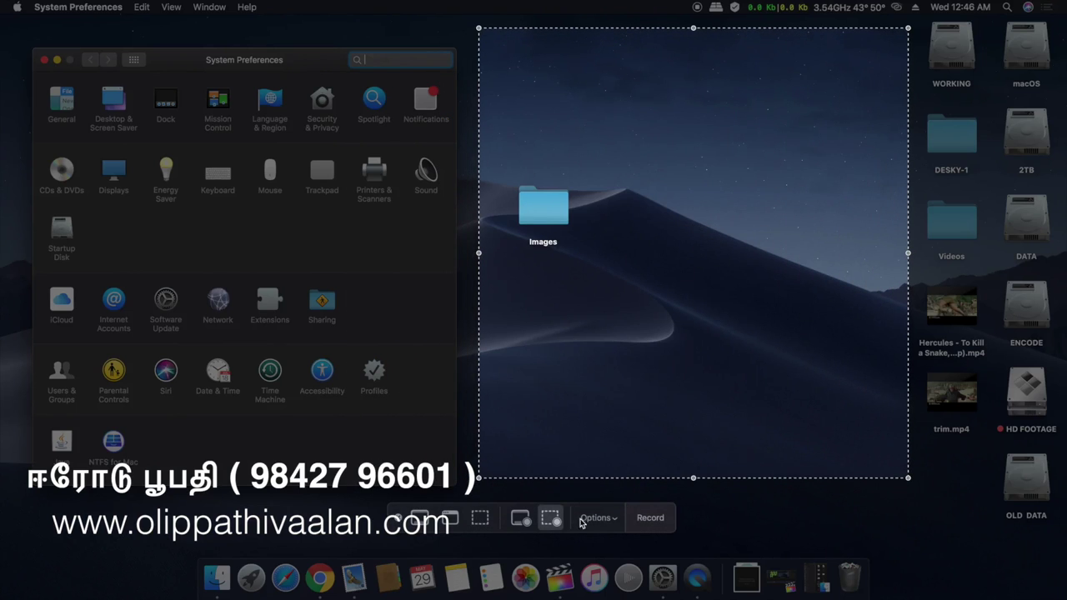
Review the save location, timer and microphone options, and take a screenshot of the entire screen
{"action": "left_click", "coordinate": [616, 520]}
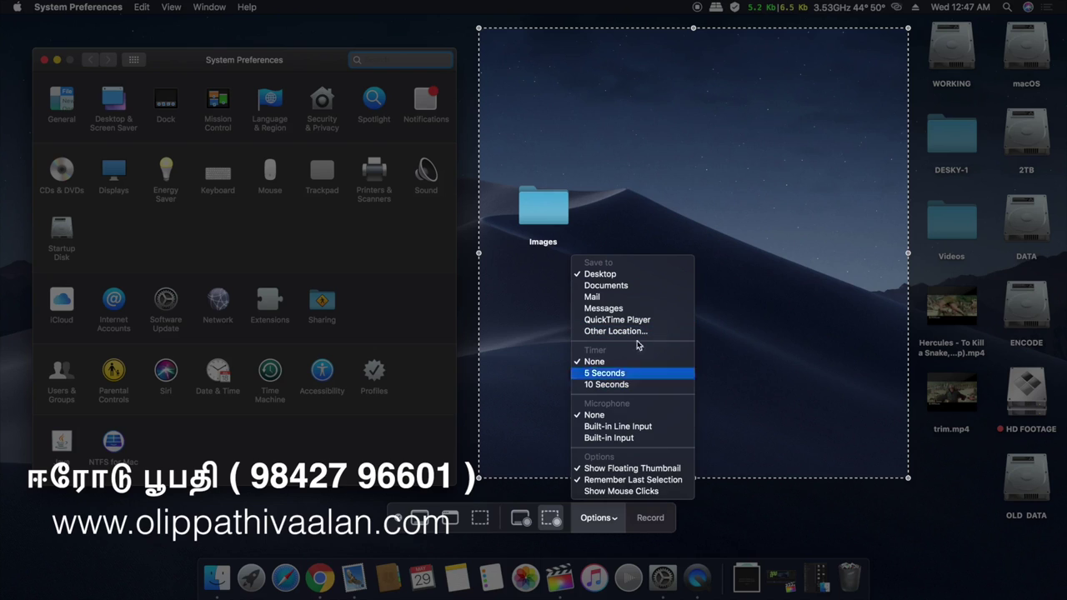
{"action": "left_click", "coordinate": [485, 518]}
{"action": "left_click", "coordinate": [419, 517]}
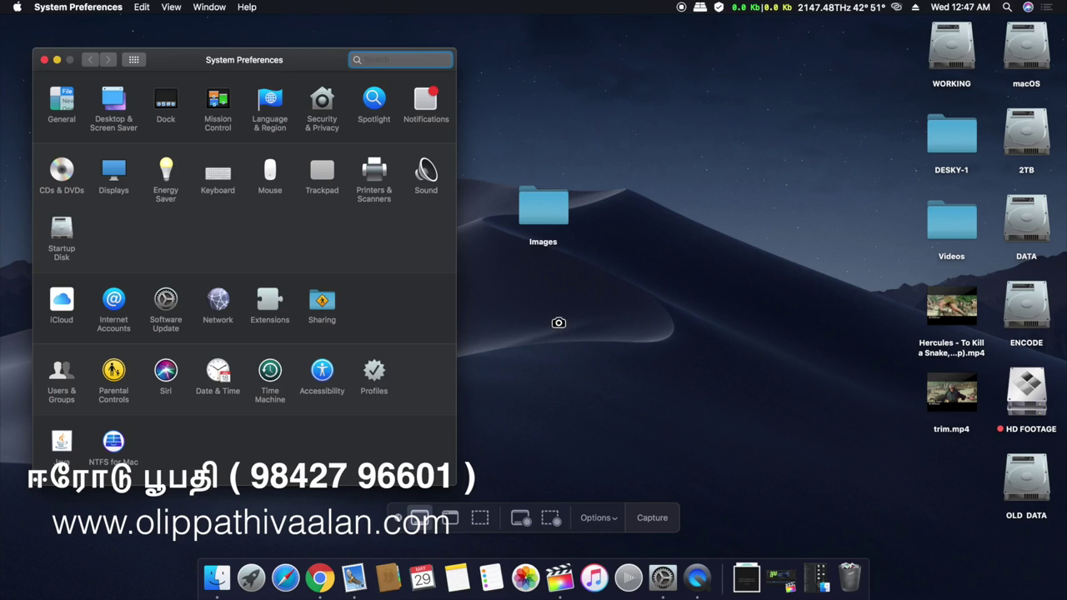
{"action": "left_click", "coordinate": [556, 323]}
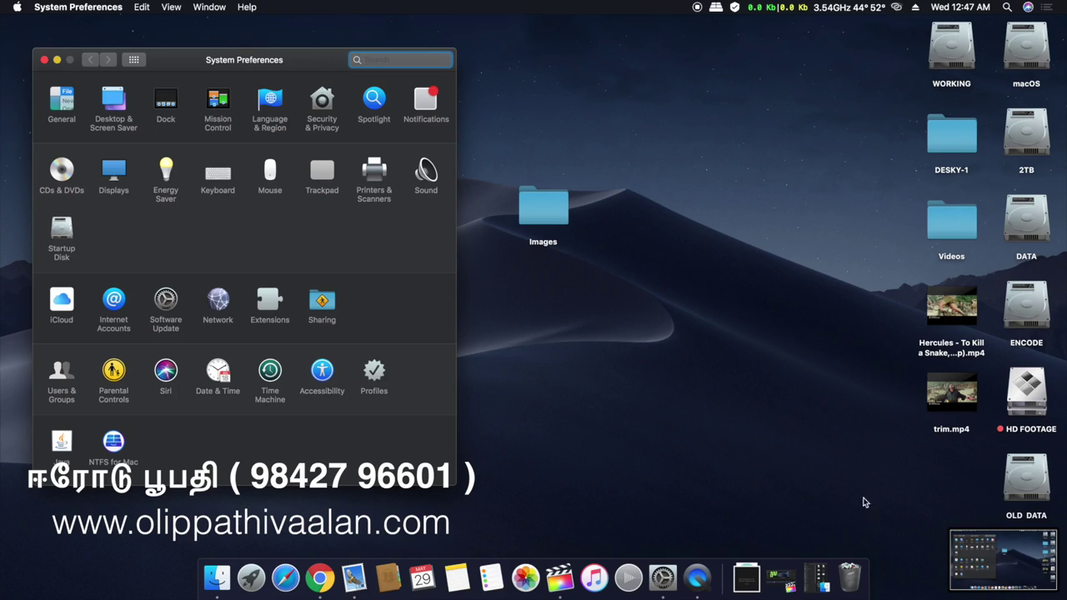
{"action": "left_click", "coordinate": [821, 489]}
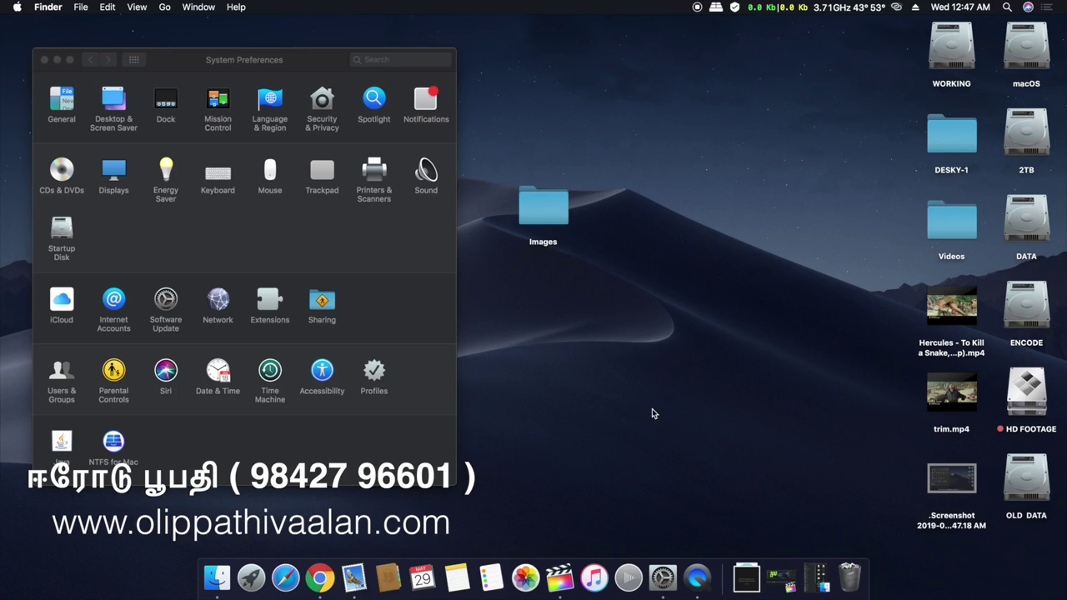
Preview the new full-screen screenshot from the desktop and close the preview
{"action": "left_click", "coordinate": [958, 486]}
{"action": "key", "text": "space"}
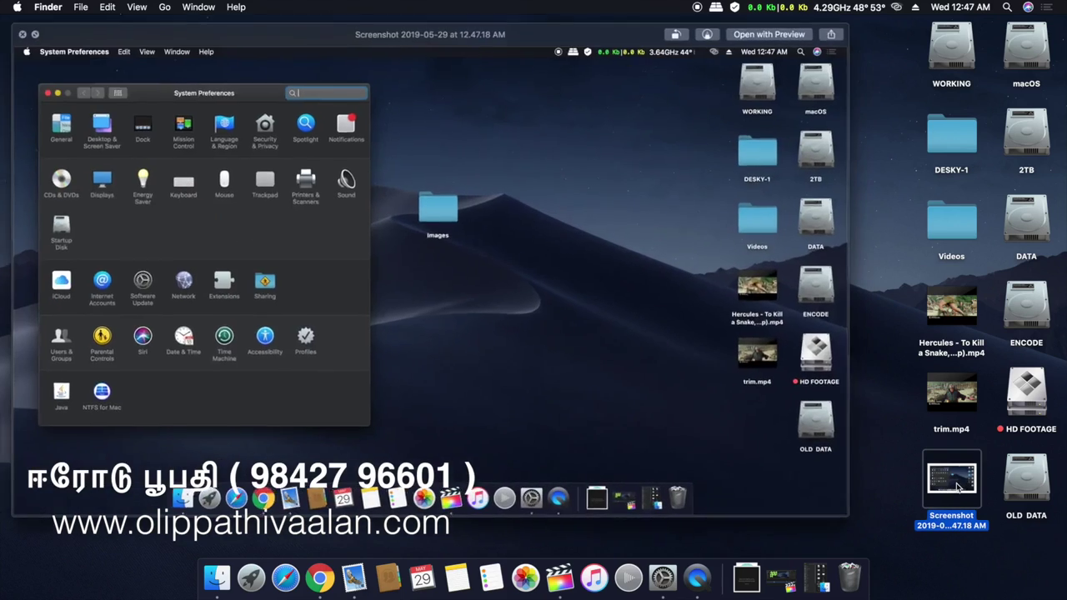
{"action": "key", "text": "space"}
Launch the Screenshot utility and capture only the System Preferences window
{"action": "left_click", "coordinate": [259, 579]}
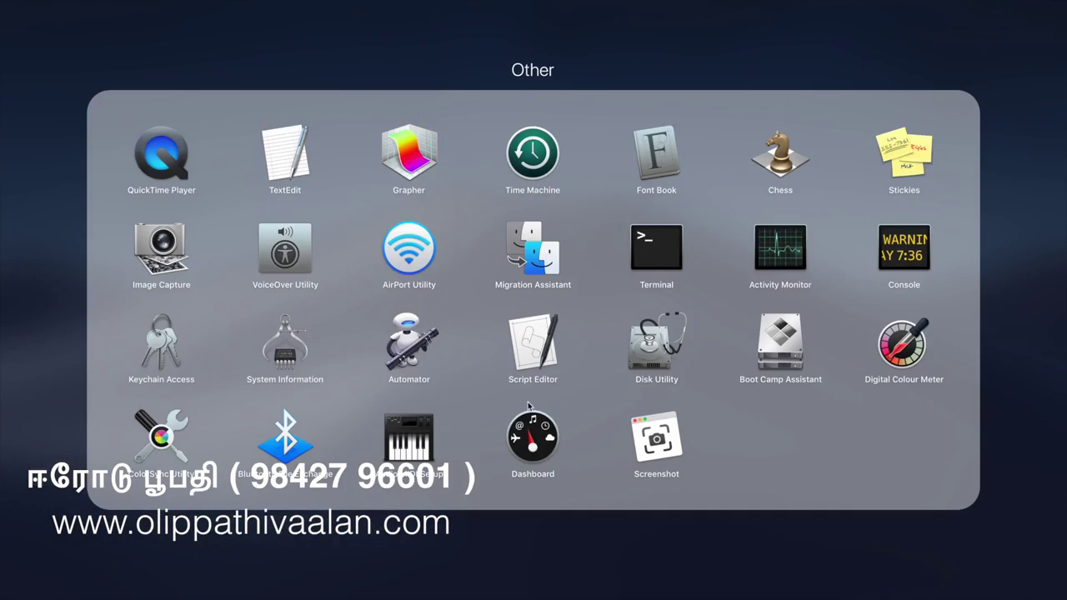
{"action": "left_click", "coordinate": [642, 440]}
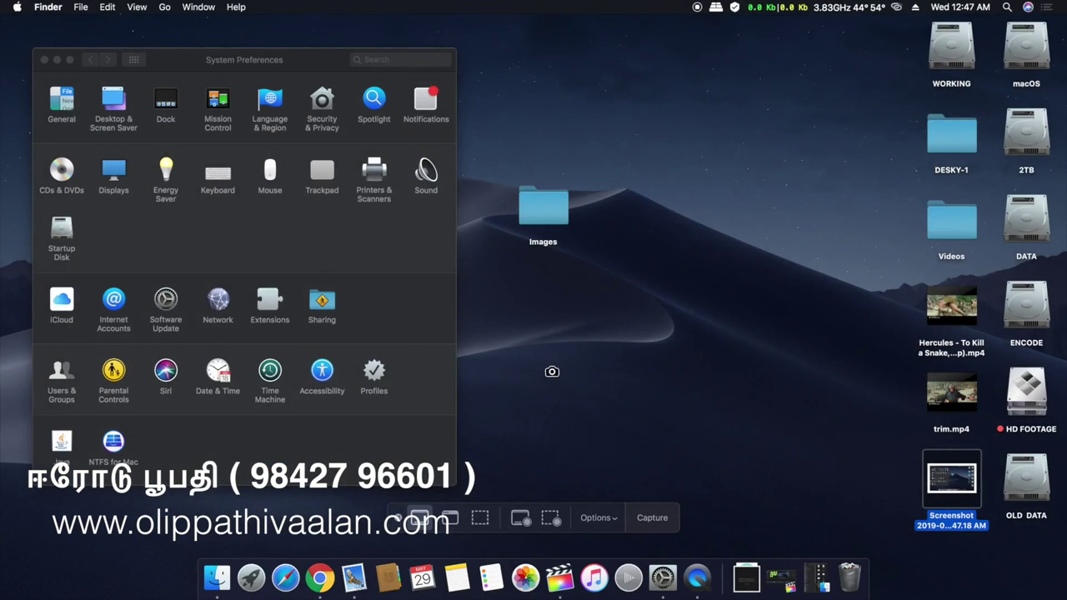
{"action": "left_click", "coordinate": [450, 519]}
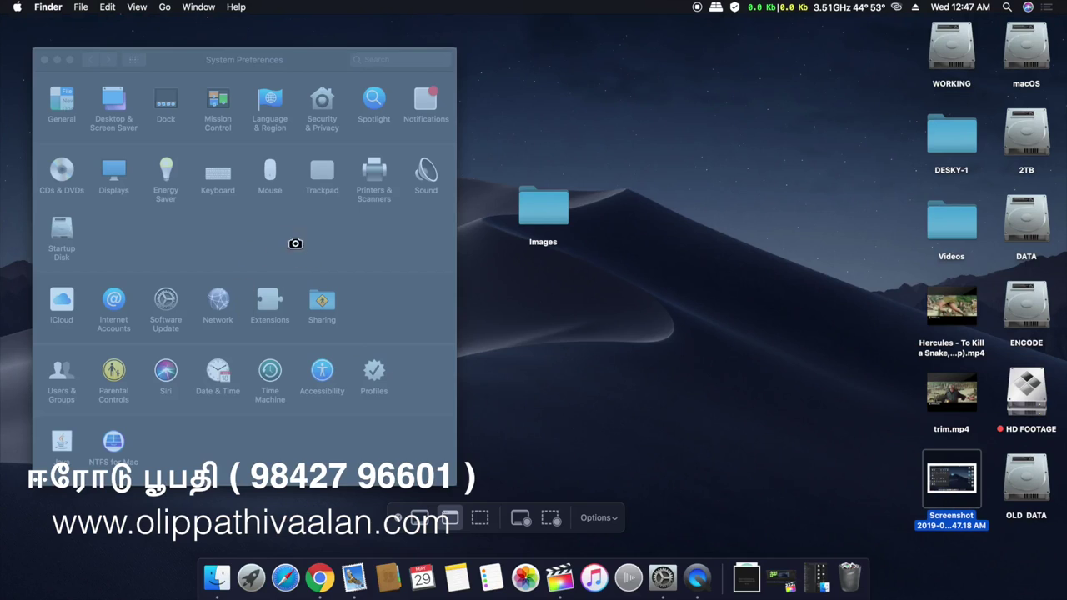
{"action": "left_click", "coordinate": [265, 252]}
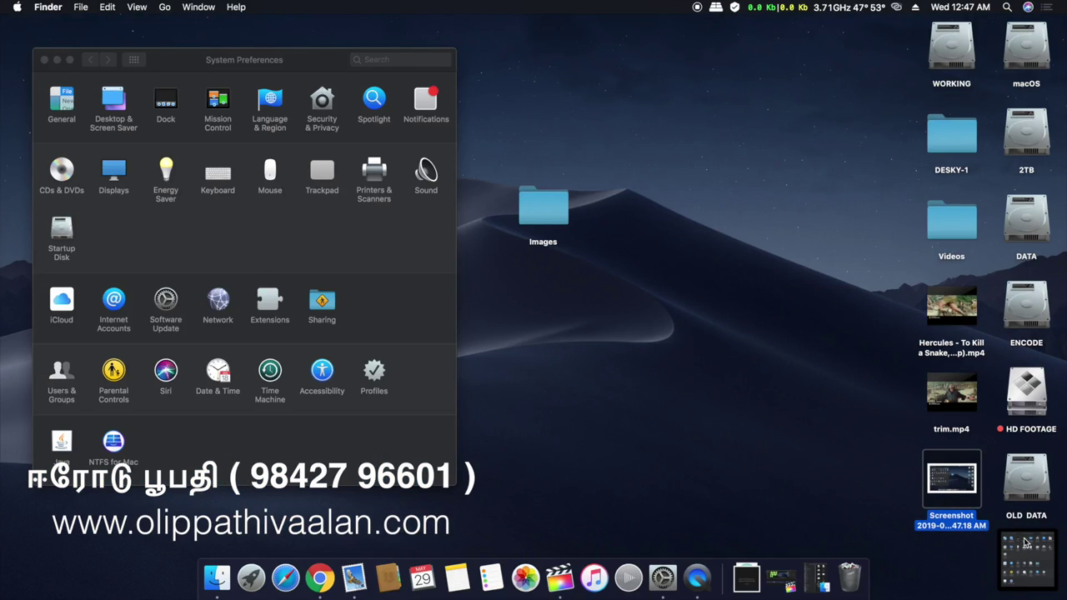
{"action": "left_click", "coordinate": [653, 414]}
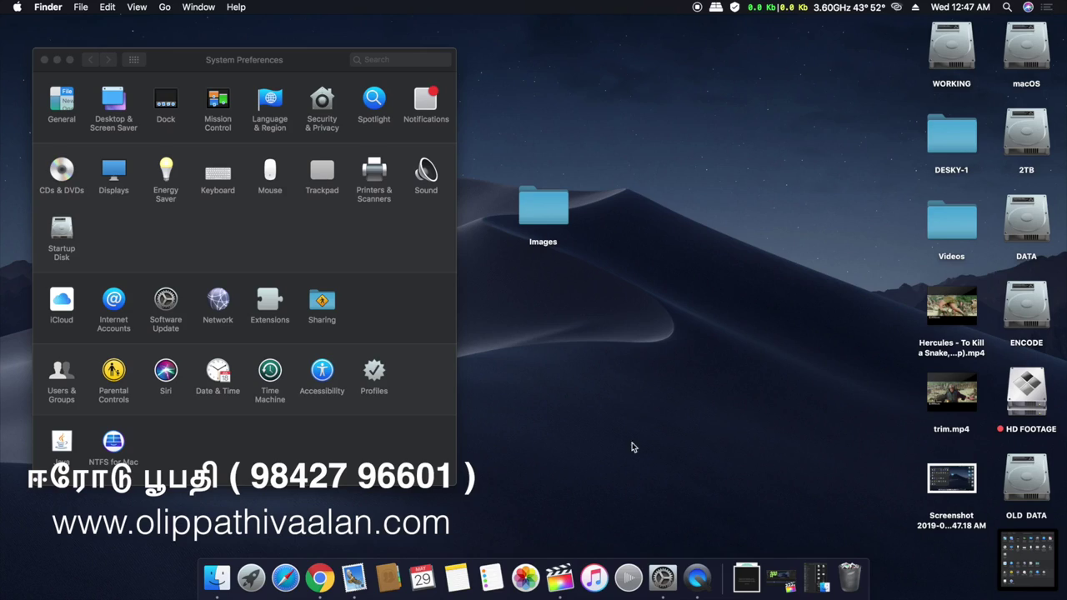
Capture a selected portion of the screen, shrinking the area and placing it over the upper icon rows of System Preferences
{"action": "left_click", "coordinate": [250, 574]}
{"action": "left_click", "coordinate": [639, 443]}
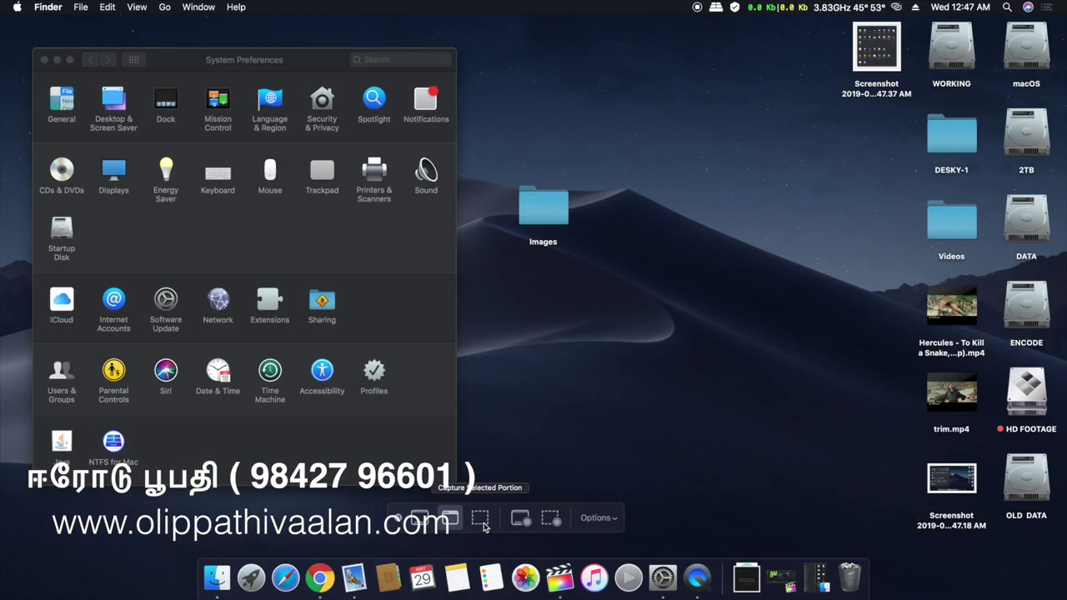
{"action": "left_click", "coordinate": [482, 522]}
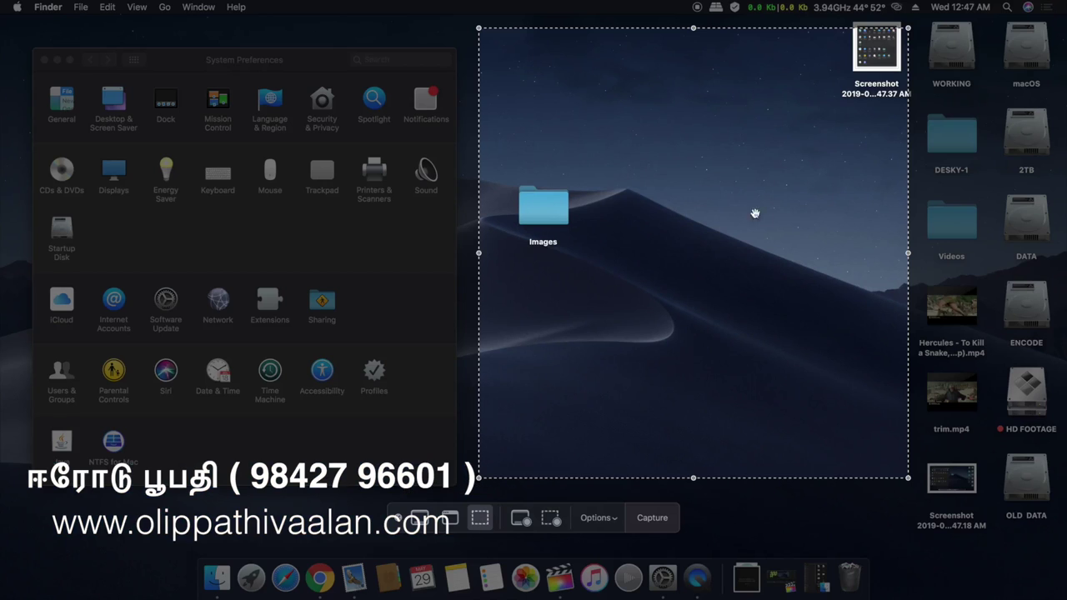
{"action": "left_click_drag", "start_coordinate": [912, 29], "coordinate": [762, 225]}
{"action": "left_click_drag", "start_coordinate": [661, 315], "coordinate": [302, 181]}
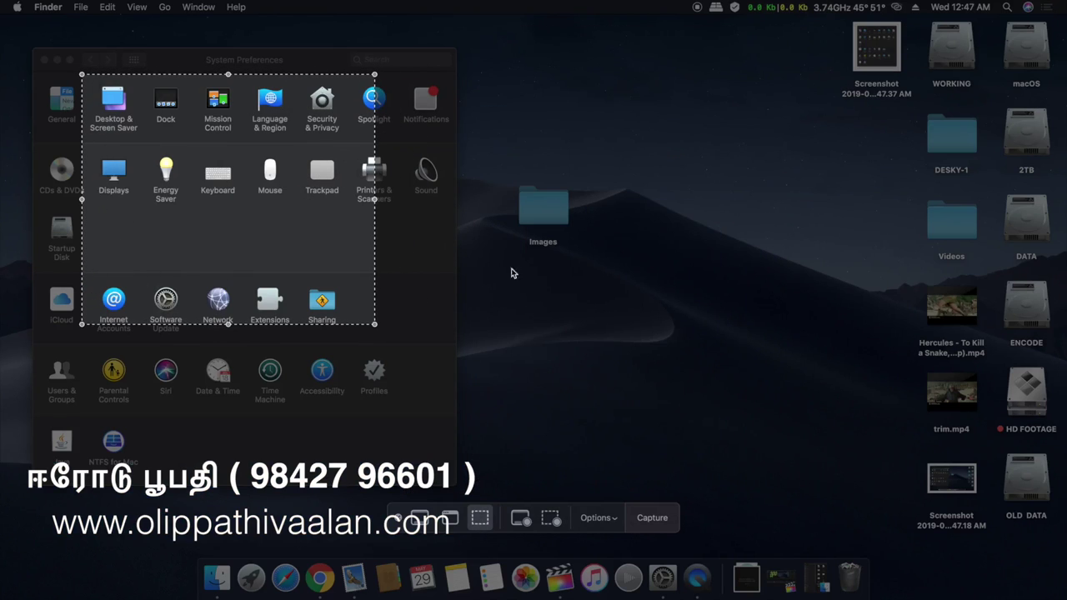
{"action": "left_click", "coordinate": [649, 523]}
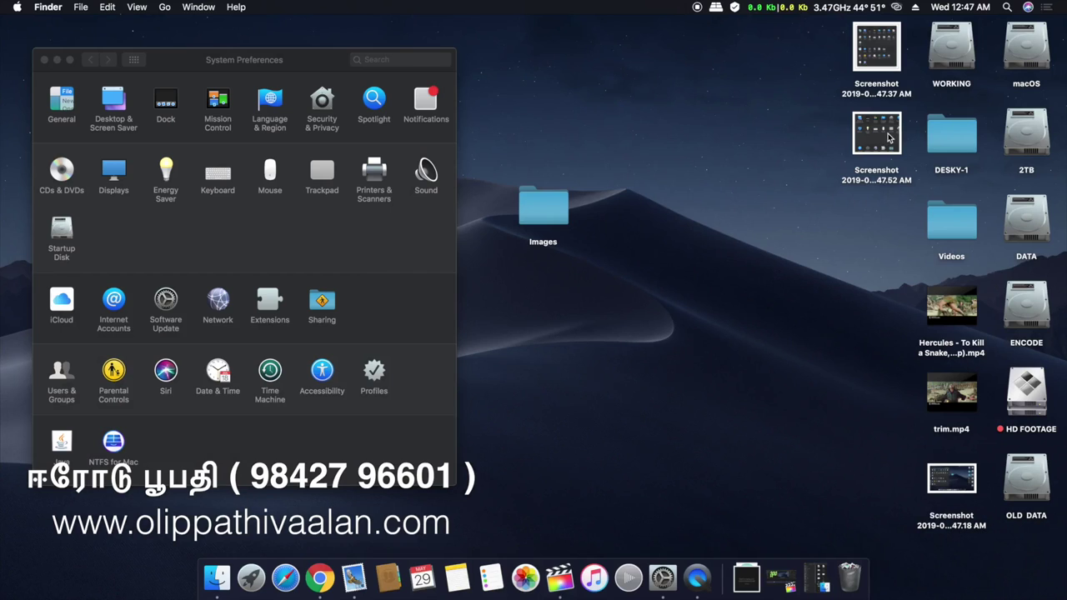
Preview the selected-portion screenshot from the desktop and close the preview
{"action": "left_click", "coordinate": [888, 138]}
{"action": "key", "text": "space"}
{"action": "key", "text": "space"}
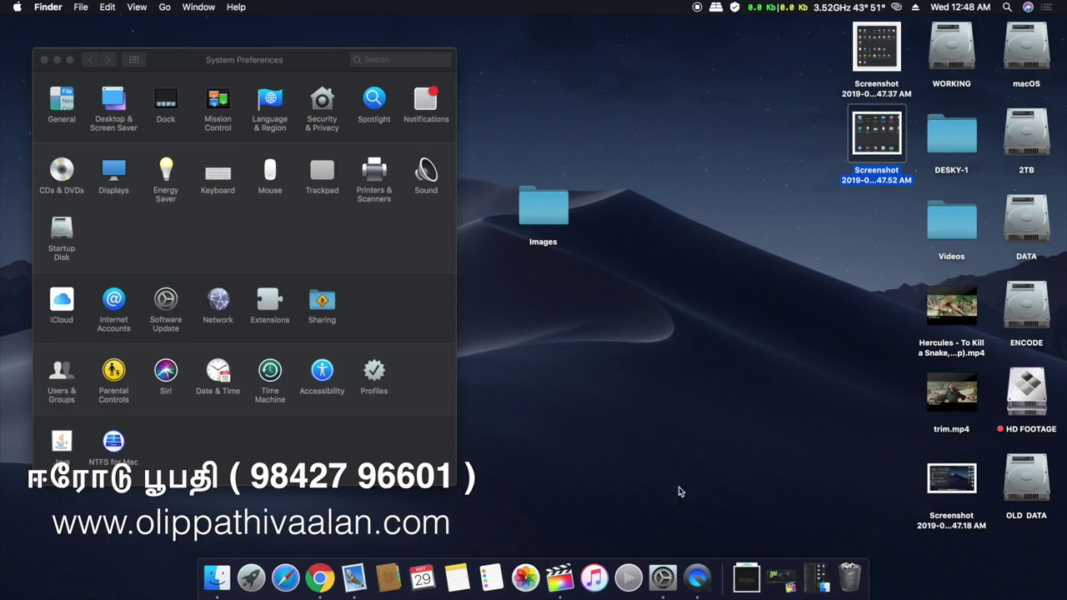
Record the entire screen while moving the System Preferences window toward the middle and toggling Launchpad, and stop the recording
{"action": "left_click", "coordinate": [251, 577]}
{"action": "left_click", "coordinate": [653, 435]}
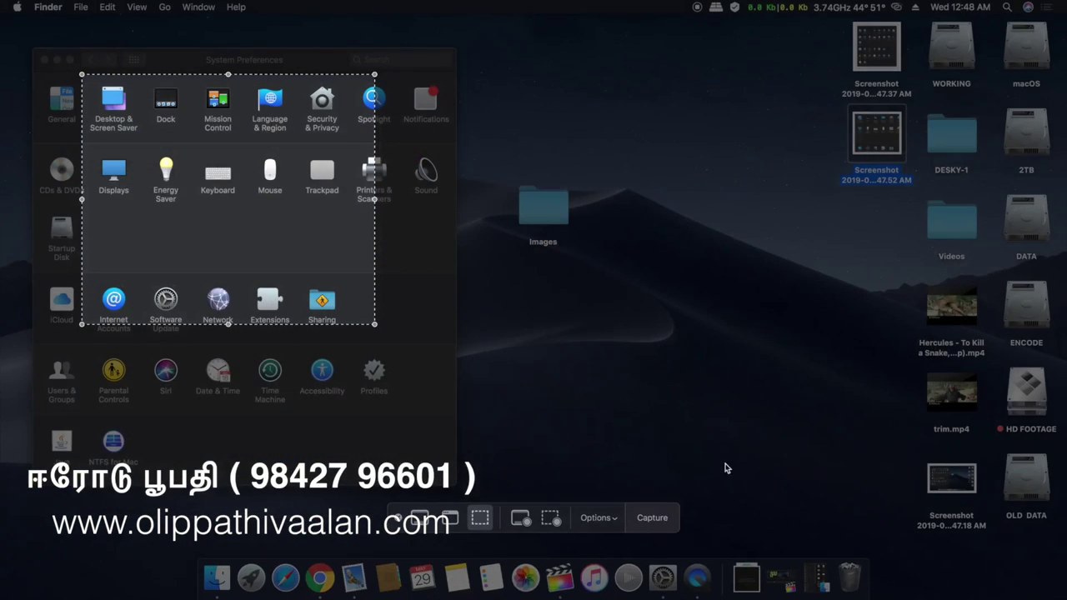
{"action": "left_click", "coordinate": [522, 519]}
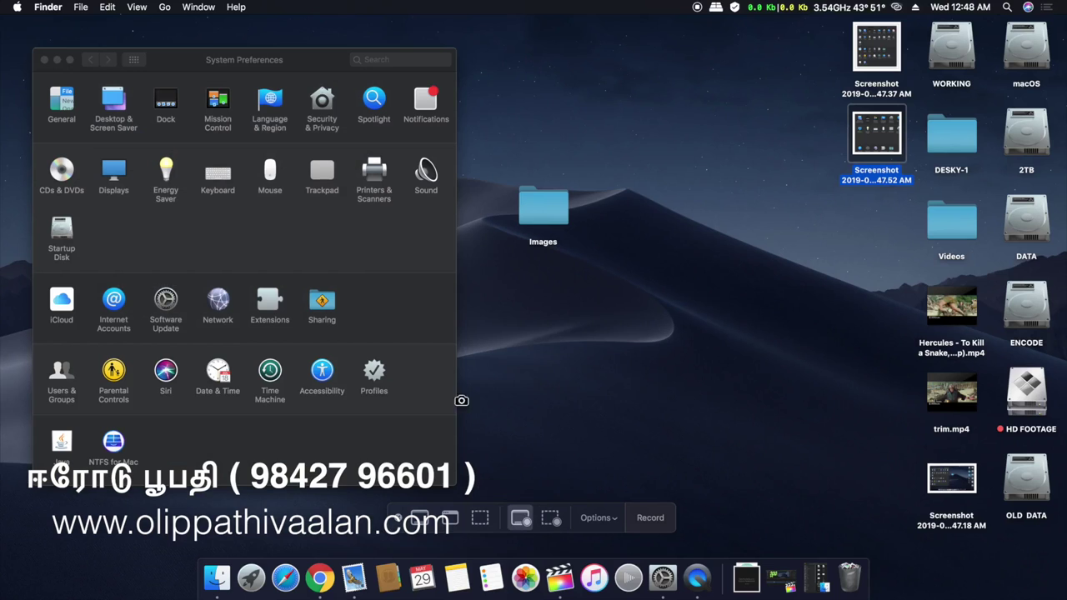
{"action": "left_click", "coordinate": [651, 523]}
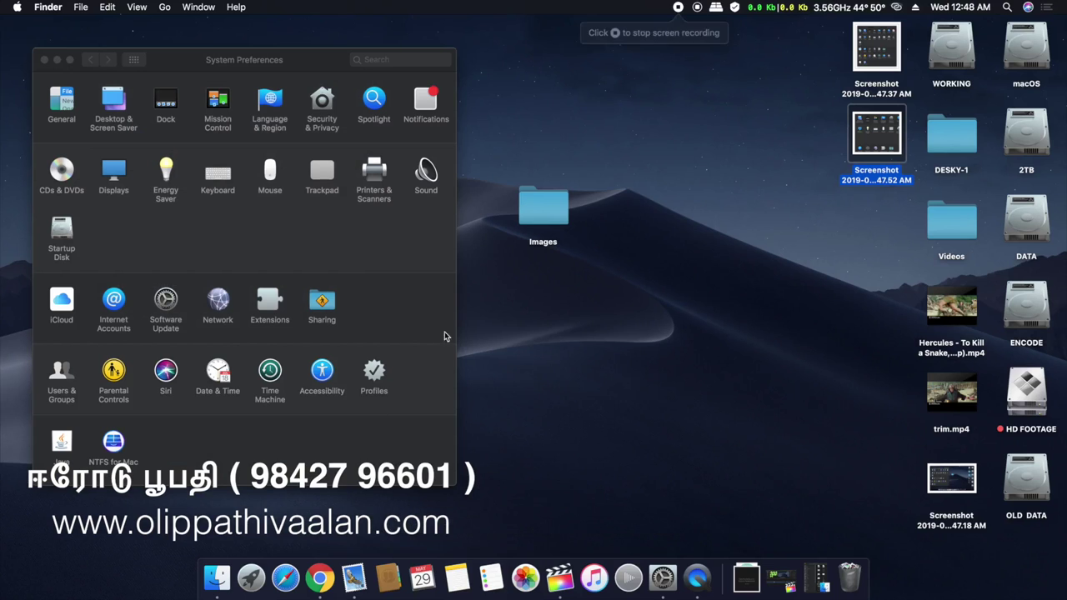
{"action": "left_click_drag", "start_coordinate": [278, 64], "coordinate": [434, 66]}
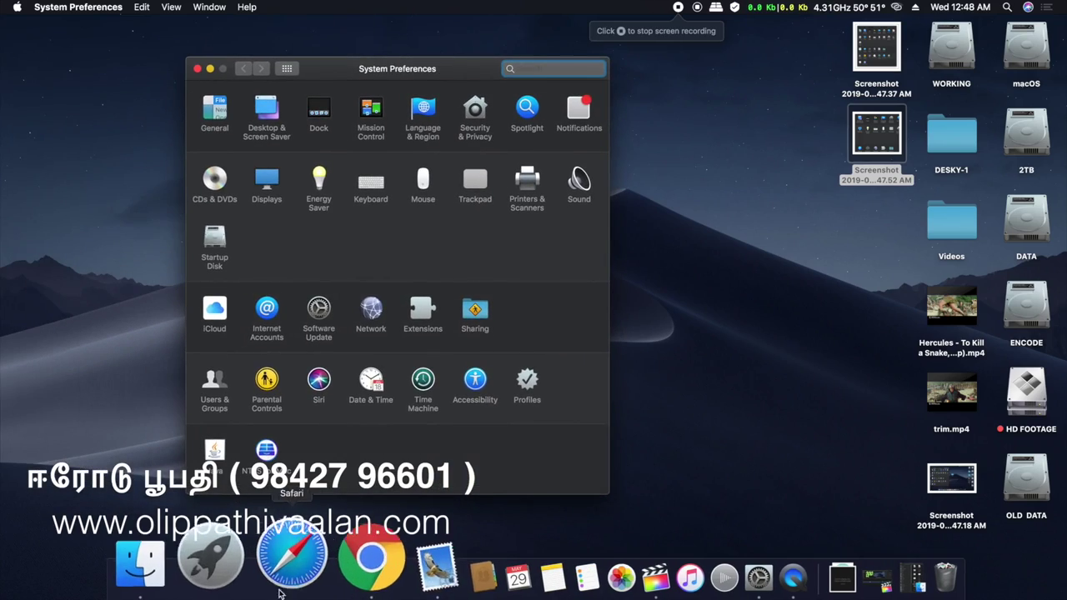
{"action": "left_click", "coordinate": [251, 577]}
{"action": "left_click", "coordinate": [251, 577]}
{"action": "left_click", "coordinate": [679, 8]}
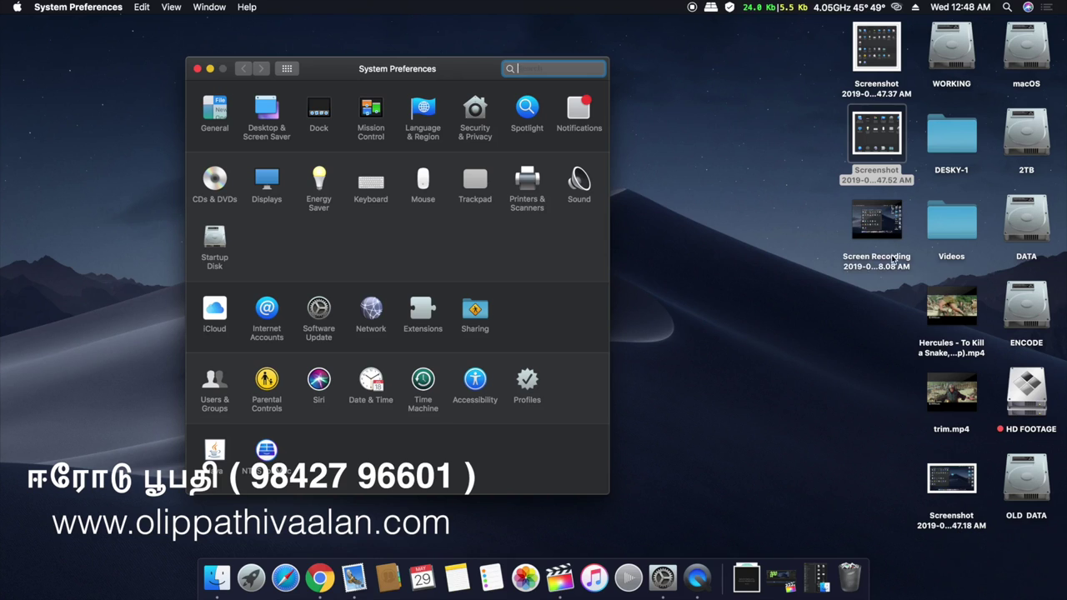
Play the new screen recording in a quick preview and close it
{"action": "left_click", "coordinate": [893, 261]}
{"action": "key", "text": "space"}
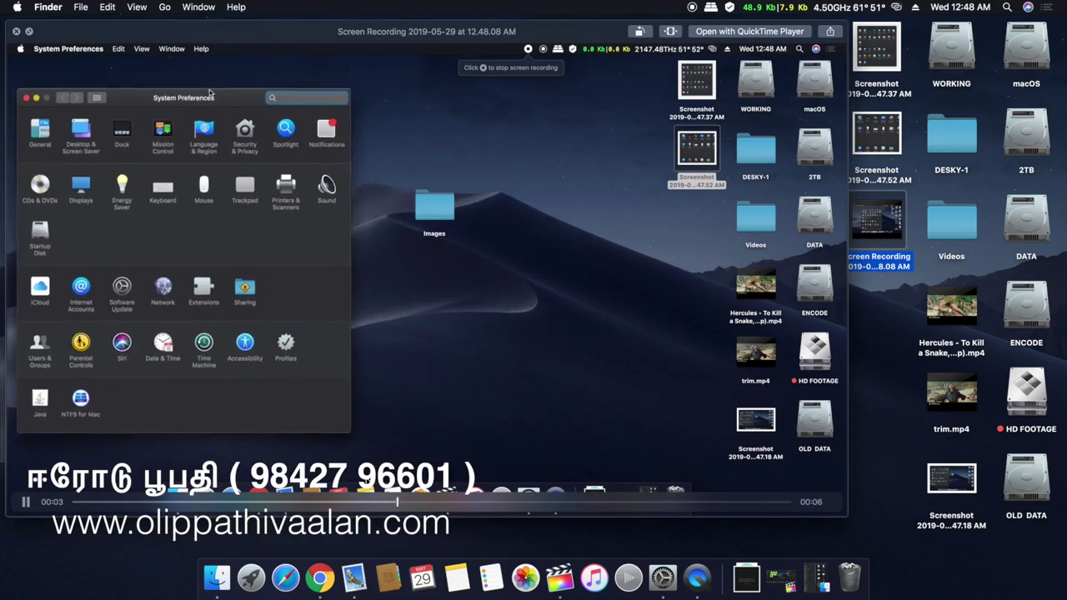
{"action": "key", "text": "space"}
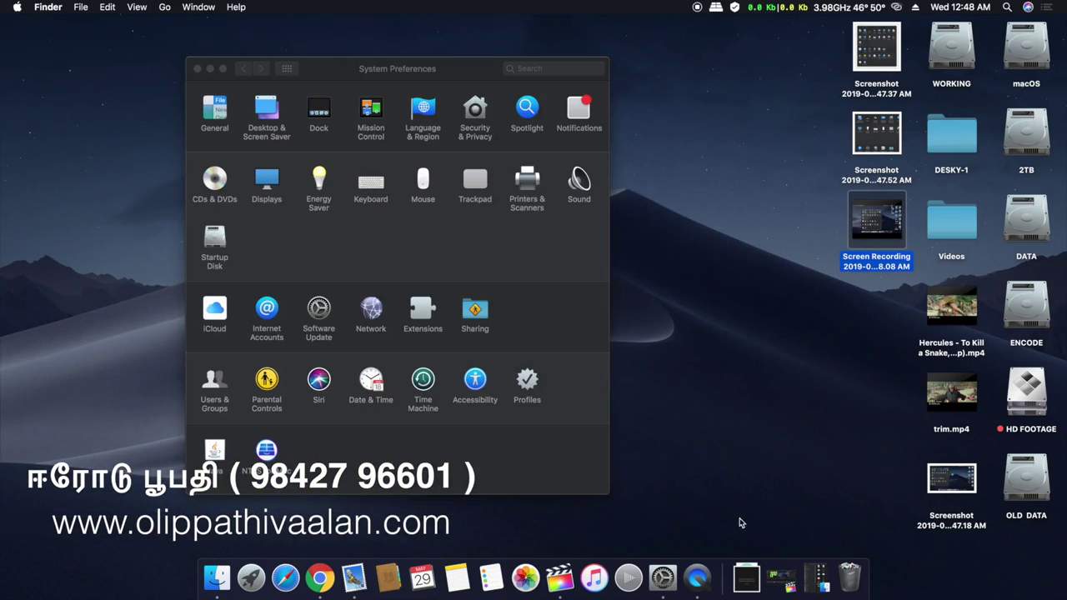
Launch the Screenshot utility, show the Record Selected Portion mode, and exit without recording
{"action": "left_click", "coordinate": [251, 577]}
{"action": "left_click", "coordinate": [654, 440]}
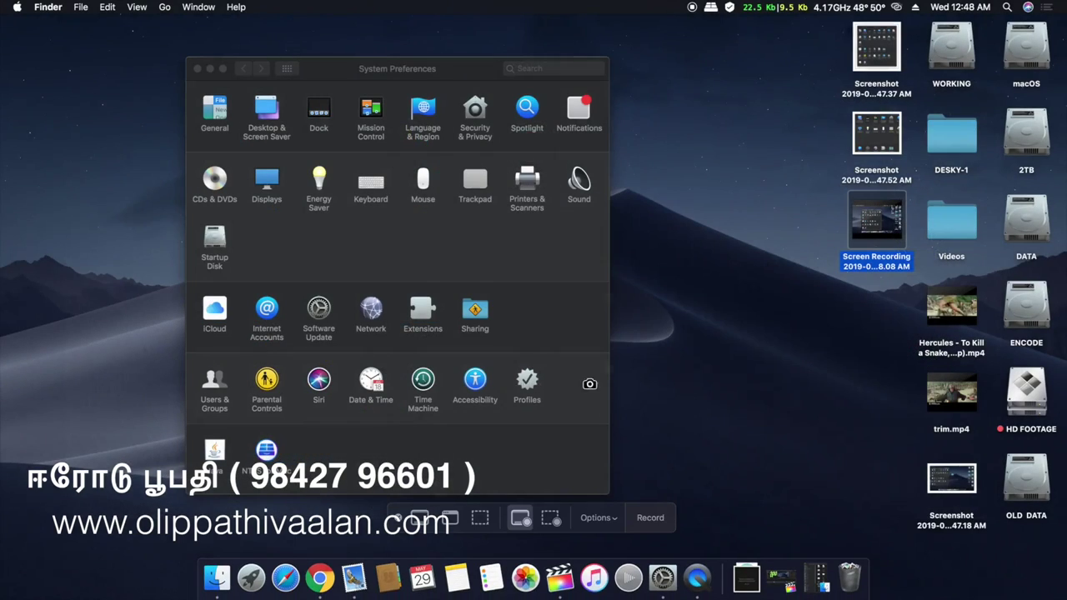
{"action": "left_click", "coordinate": [550, 518]}
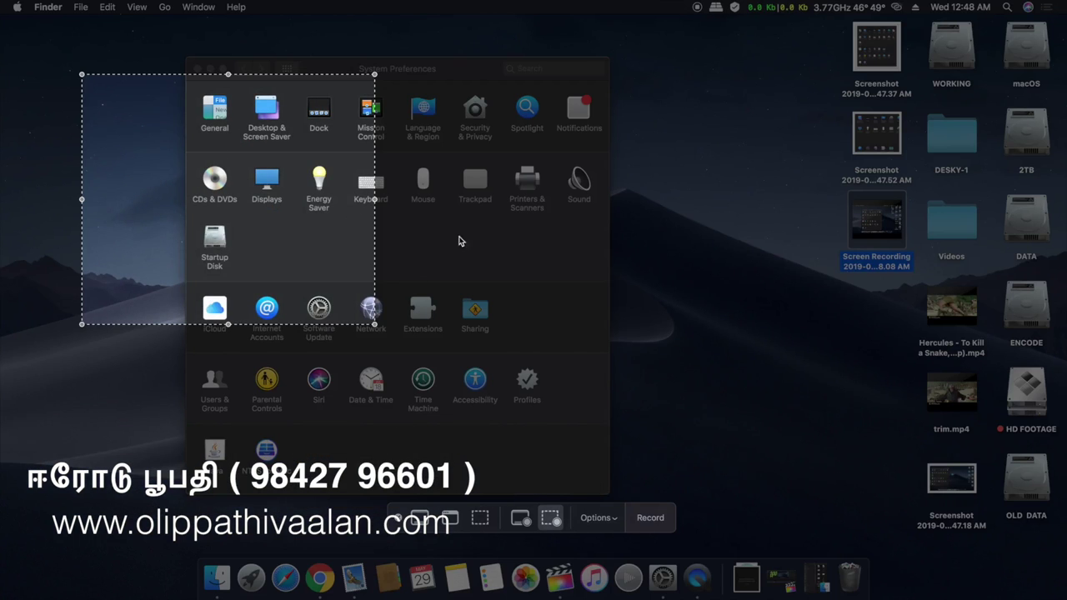
{"action": "key", "text": "Escape"}
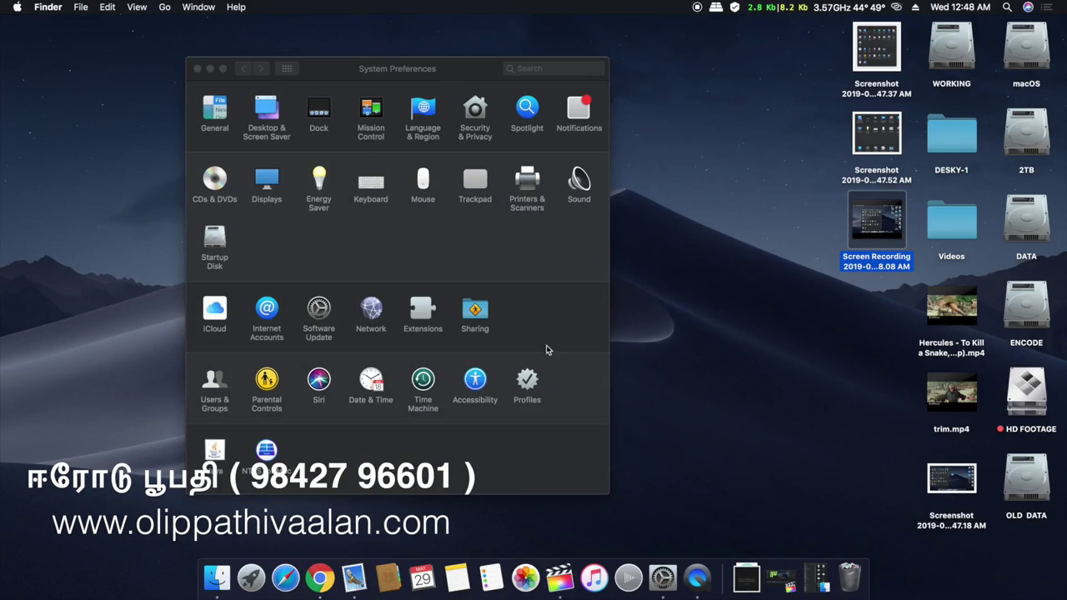
Close the System Preferences window
{"action": "left_click", "coordinate": [197, 68]}
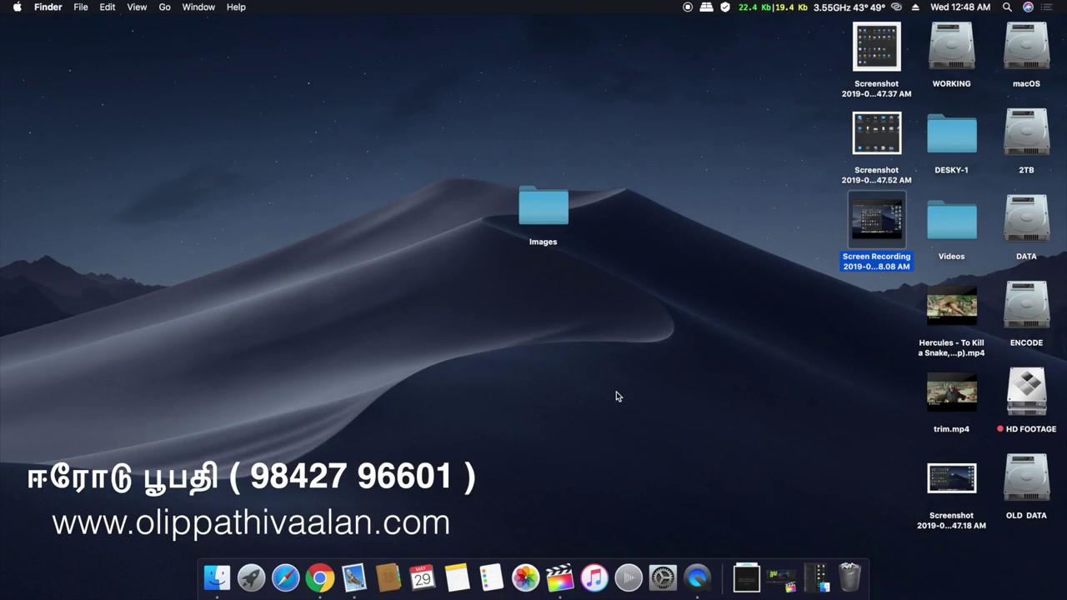